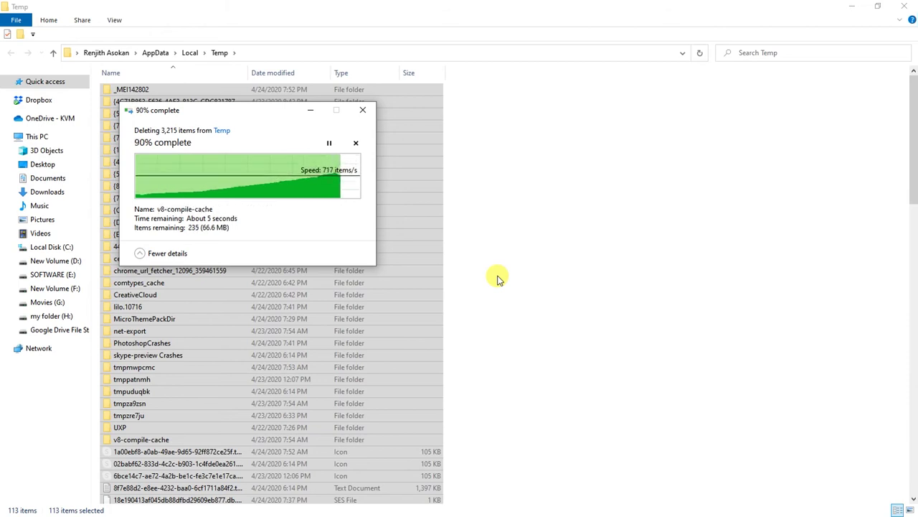
Step: Skip all in-use files for the current Temp folder deletion and move the progress dialog off the file list
{"action": "left_click", "coordinate": [172, 208]}
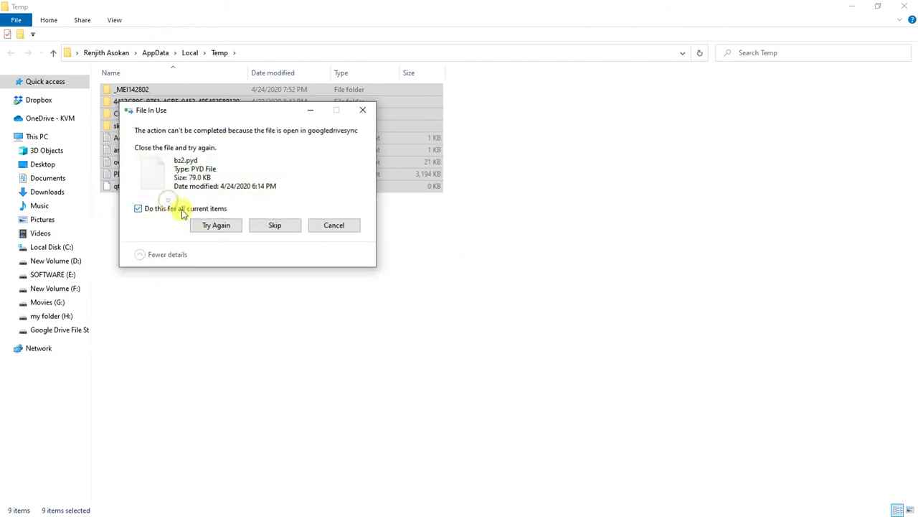
{"action": "left_click", "coordinate": [275, 225]}
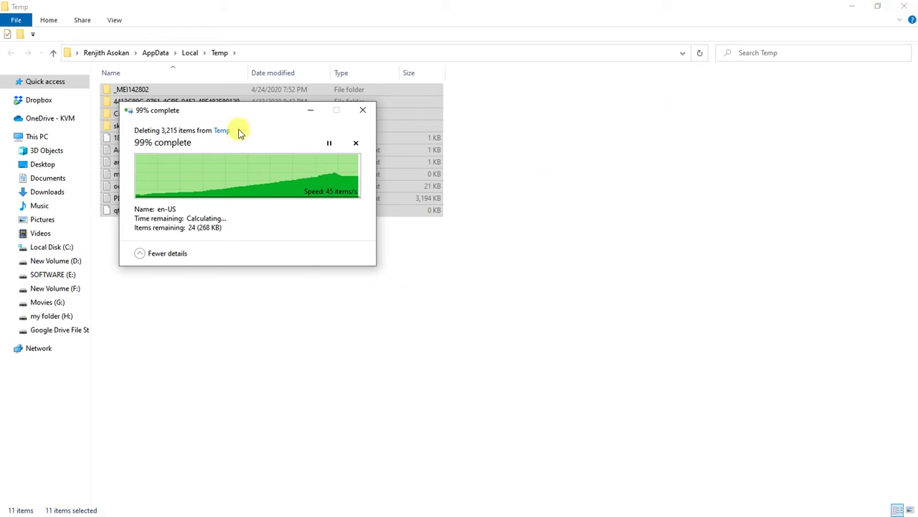
{"action": "left_click_drag", "start_coordinate": [236, 113], "coordinate": [474, 185]}
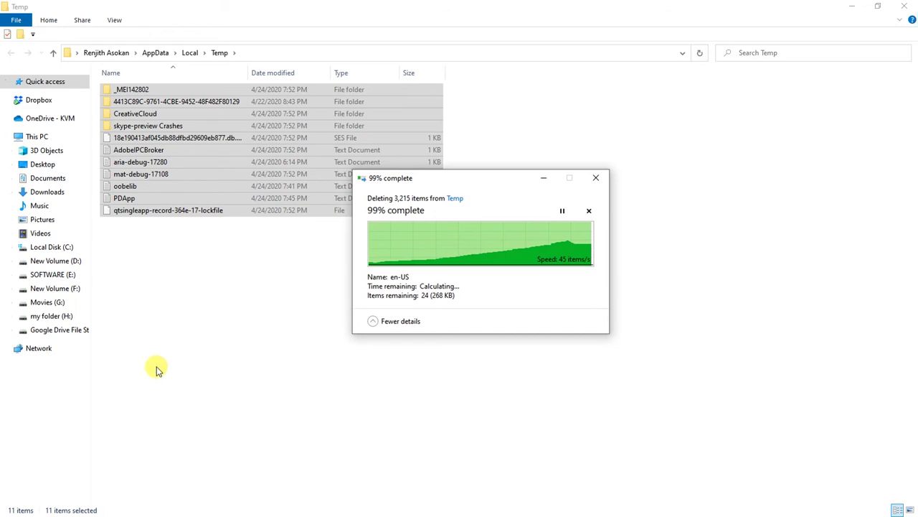
Step: Open the Recent folder with the Run command recent and delete all its shortcuts, closing the Recent and Temp windows
{"action": "key", "text": "super+r"}
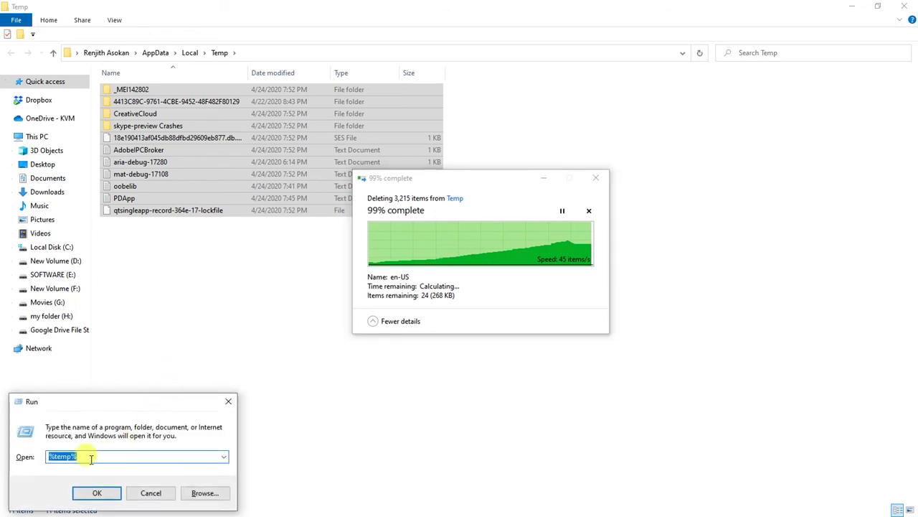
{"action": "key", "text": "Return"}
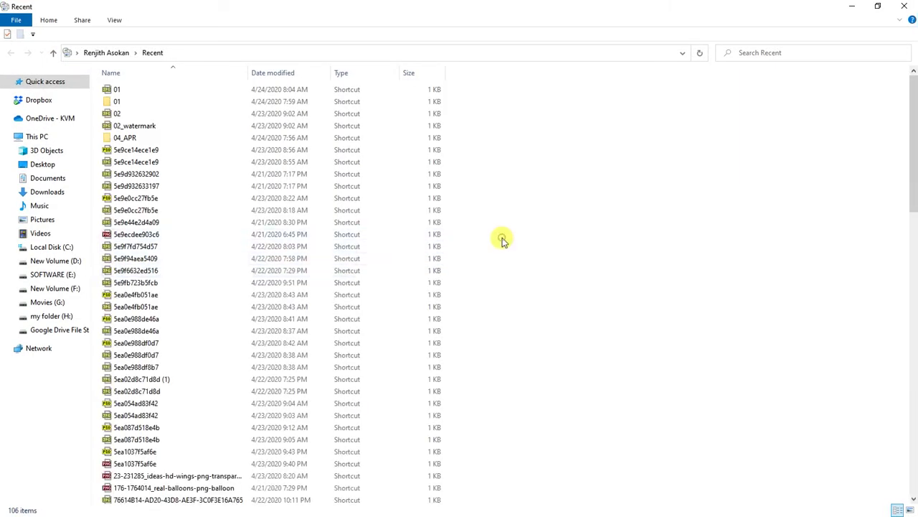
{"action": "key", "text": "ctrl+a"}
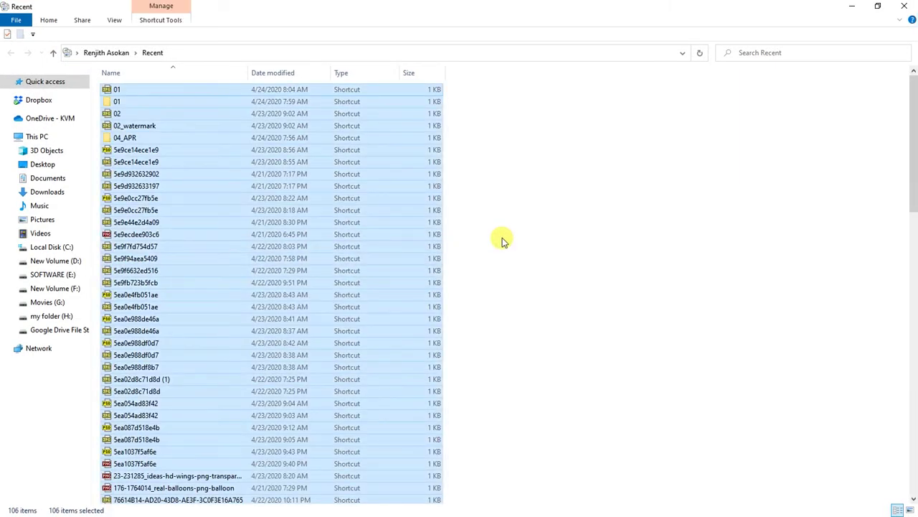
{"action": "key", "text": "Delete"}
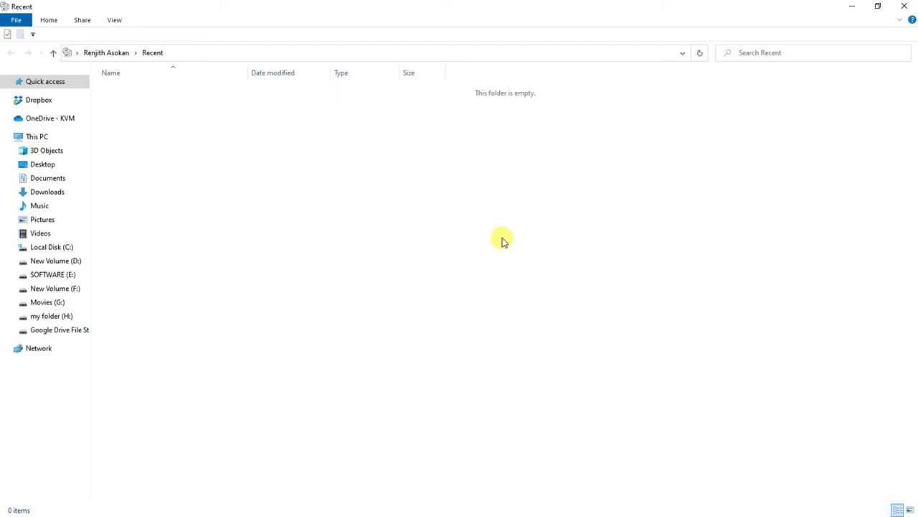
{"action": "left_click", "coordinate": [912, 5]}
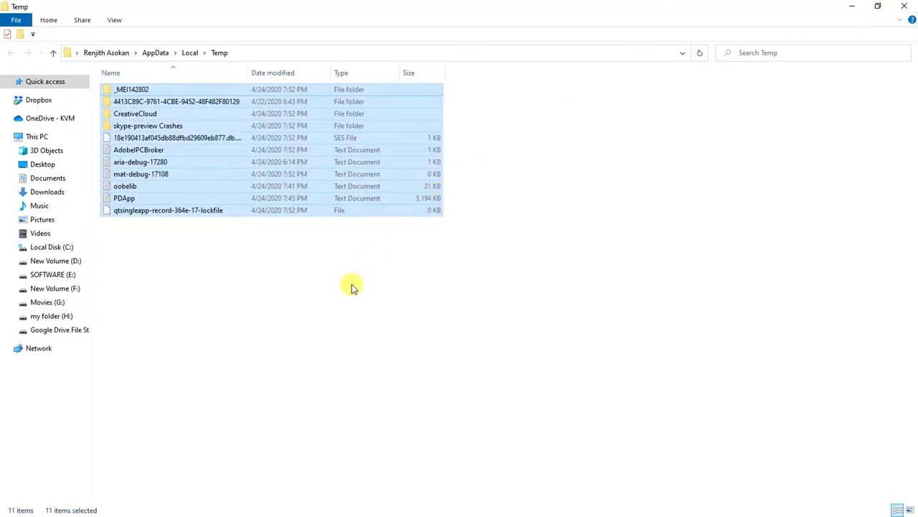
{"action": "left_click", "coordinate": [904, 6]}
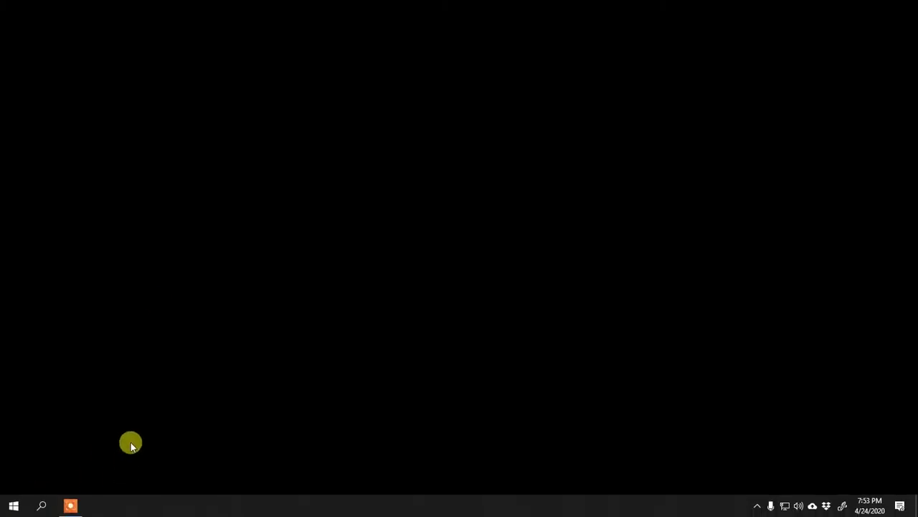
{"action": "key", "text": "super+r"}
{"action": "key", "text": "Down"}
{"action": "key", "text": "Up"}
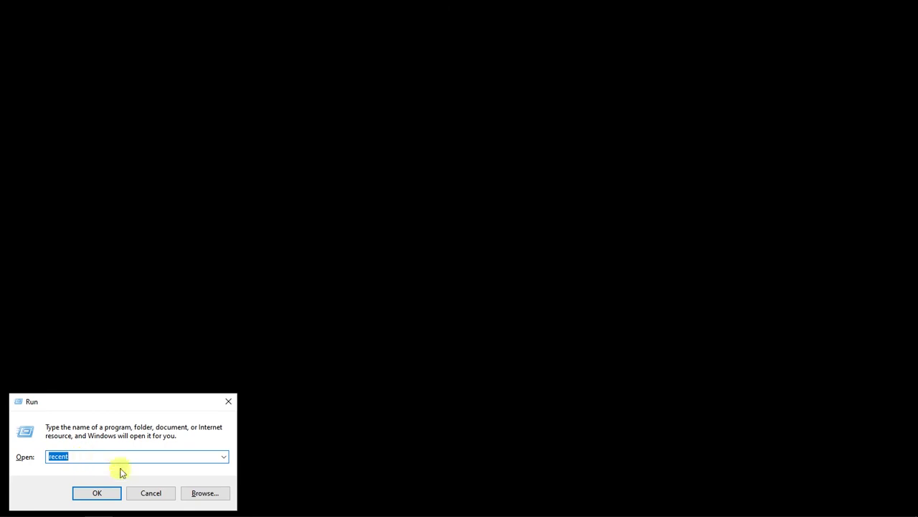
{"action": "left_click", "coordinate": [151, 492]}
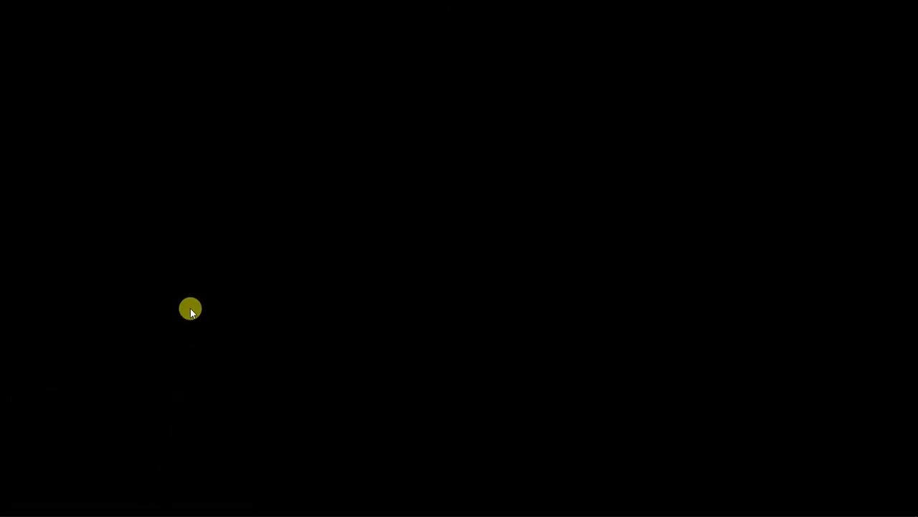
Step: Open Disk Cleanup from the properties of Local Disk (C:) and place its dialog clear of the Properties dialog
{"action": "key", "text": "super+e"}
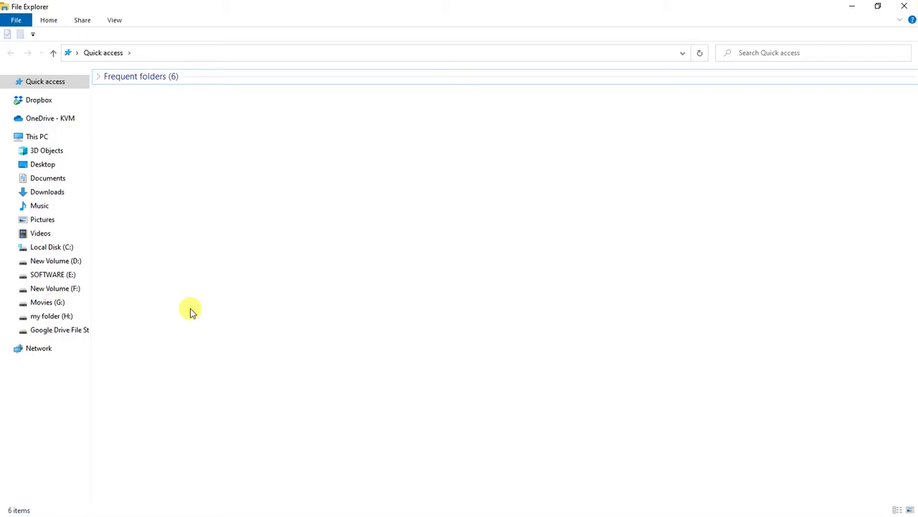
{"action": "left_click", "coordinate": [45, 138]}
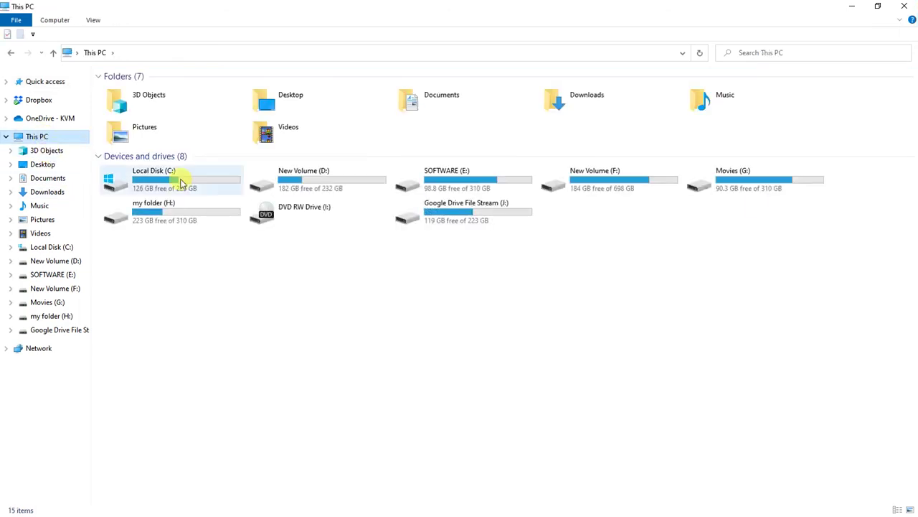
{"action": "left_click", "coordinate": [199, 181]}
{"action": "right_click", "coordinate": [199, 181]}
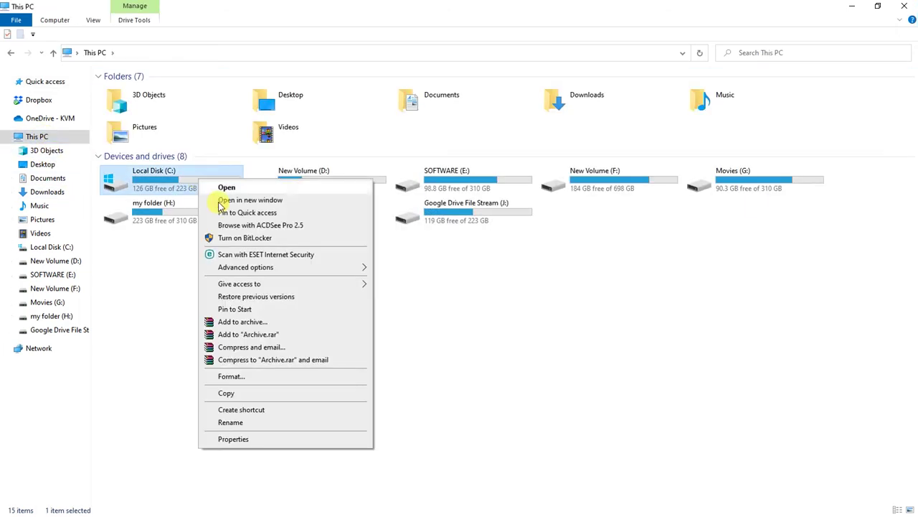
{"action": "left_click", "coordinate": [239, 440]}
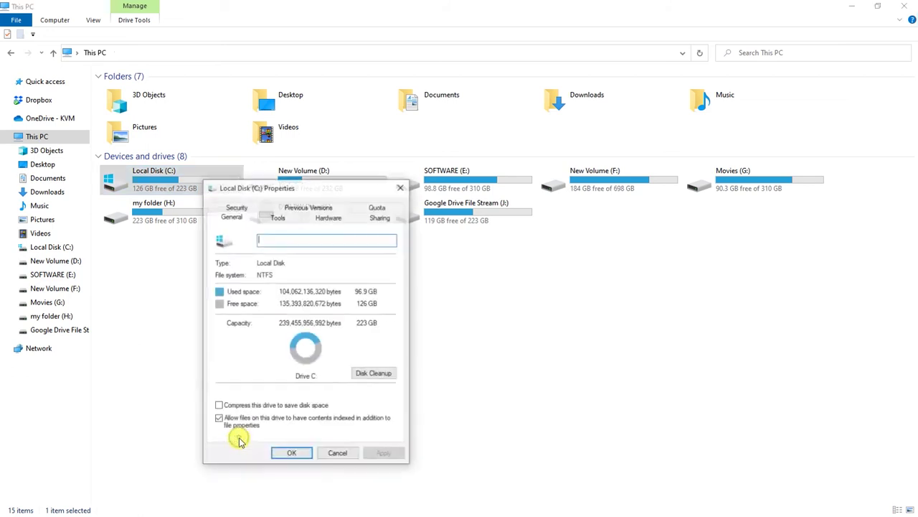
{"action": "left_click", "coordinate": [374, 373]}
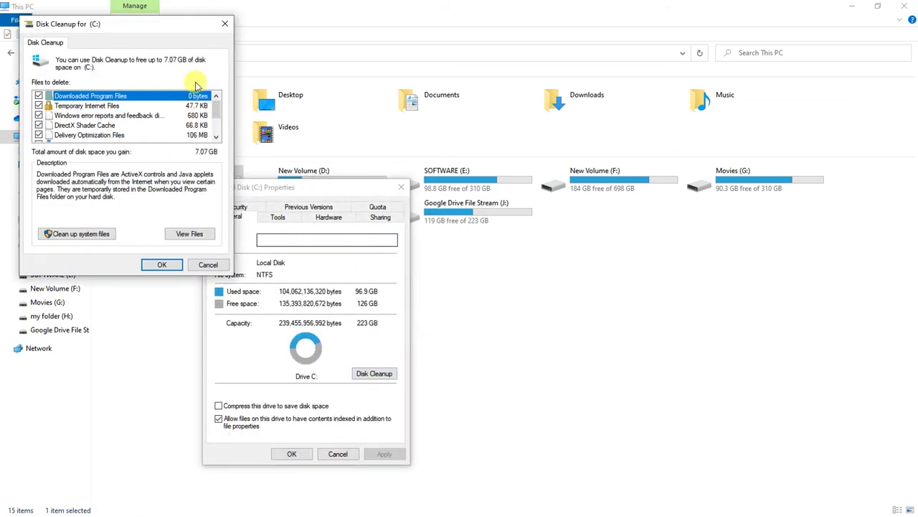
{"action": "left_click_drag", "start_coordinate": [166, 30], "coordinate": [551, 80]}
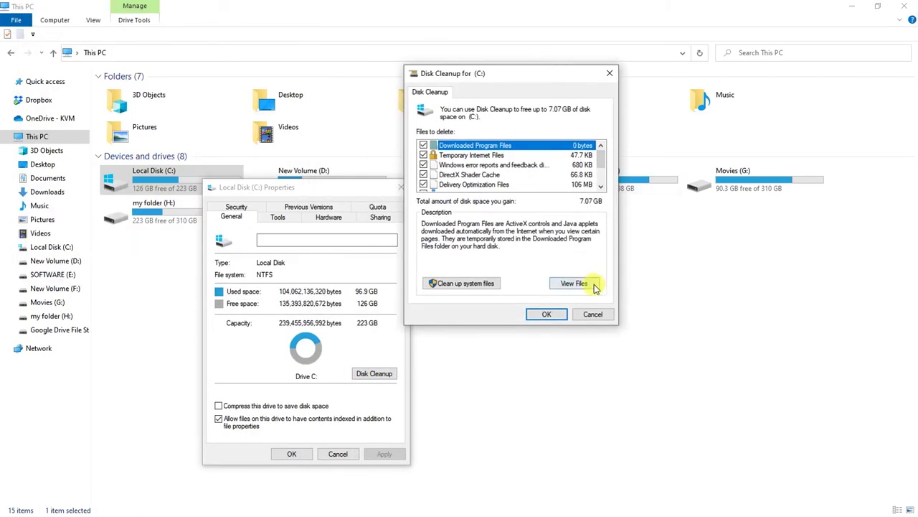
Step: Clean up system files on drive C: with all listed file categories included, confirming the permanent deletion
{"action": "left_click", "coordinate": [473, 284]}
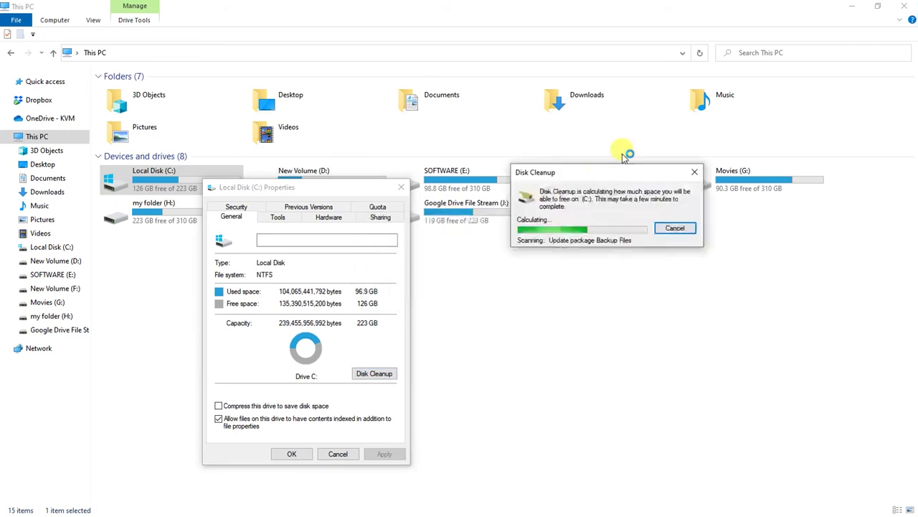
{"action": "left_click_drag", "start_coordinate": [622, 150], "coordinate": [507, 179]}
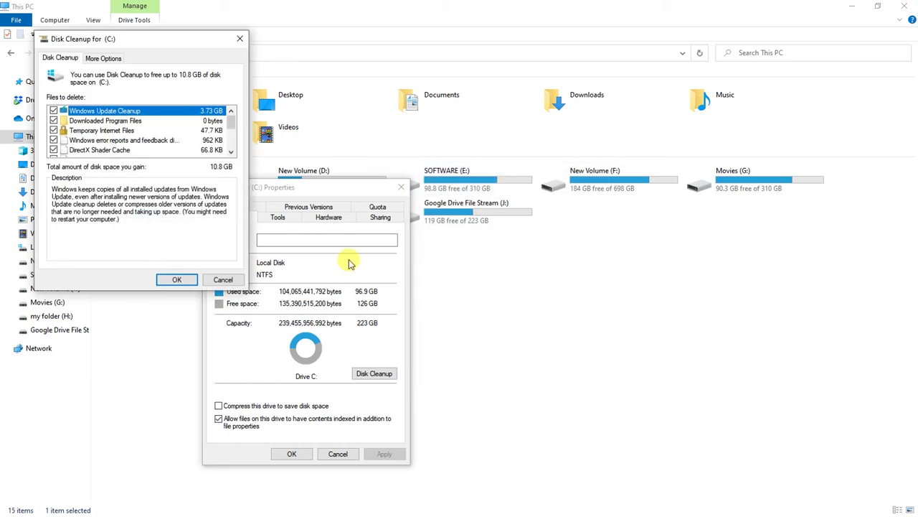
{"action": "scroll", "coordinate": [85, 140], "scroll_direction": "down", "scroll_amount": 3}
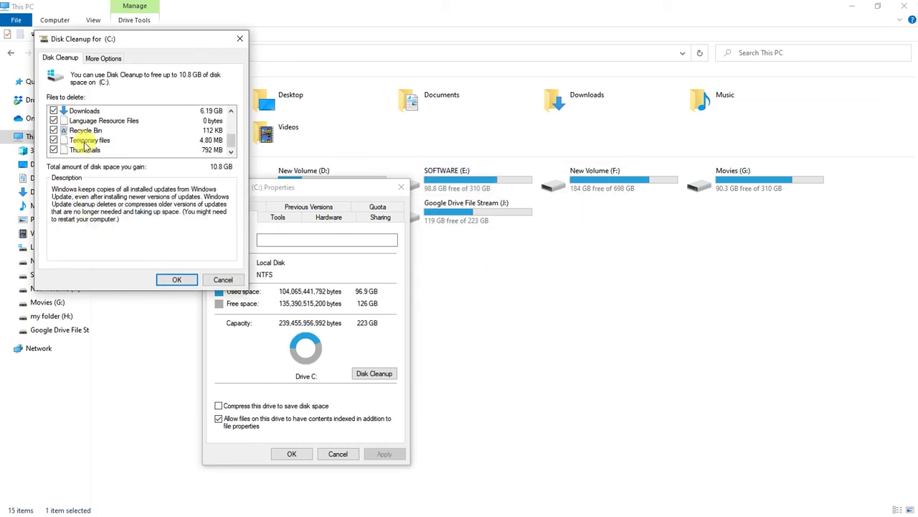
{"action": "scroll", "coordinate": [85, 142], "scroll_direction": "up", "scroll_amount": 3}
{"action": "scroll", "coordinate": [85, 142], "scroll_direction": "down", "scroll_amount": 3}
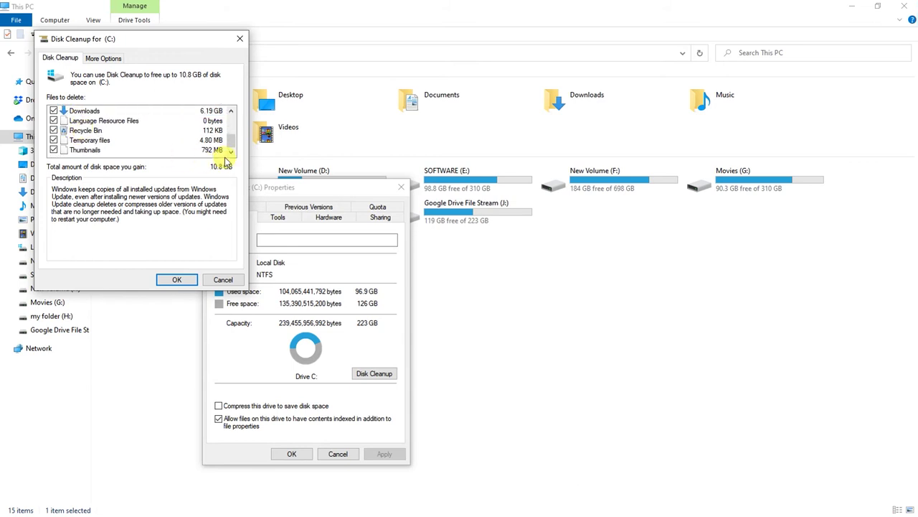
{"action": "left_click", "coordinate": [177, 282]}
{"action": "left_click", "coordinate": [486, 271]}
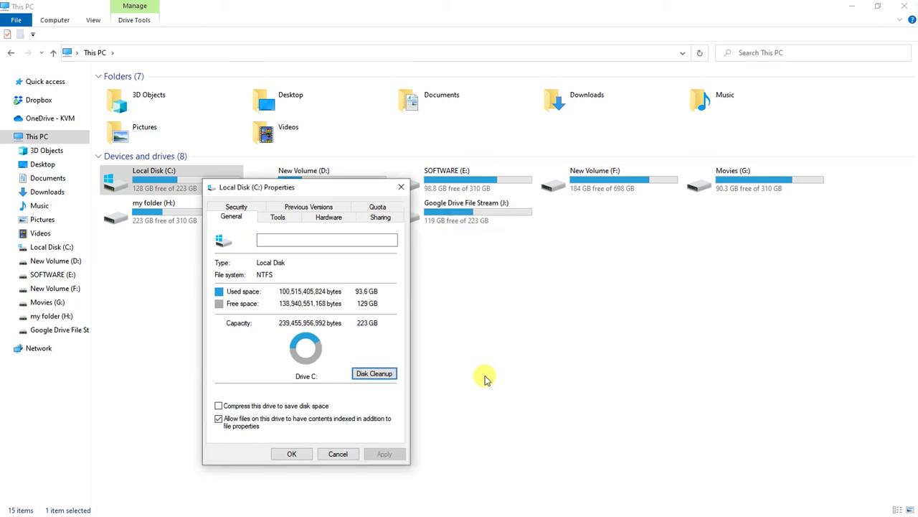
Step: Optimize drive C: from its drive properties and close the Optimize Drives window
{"action": "left_click", "coordinate": [279, 215]}
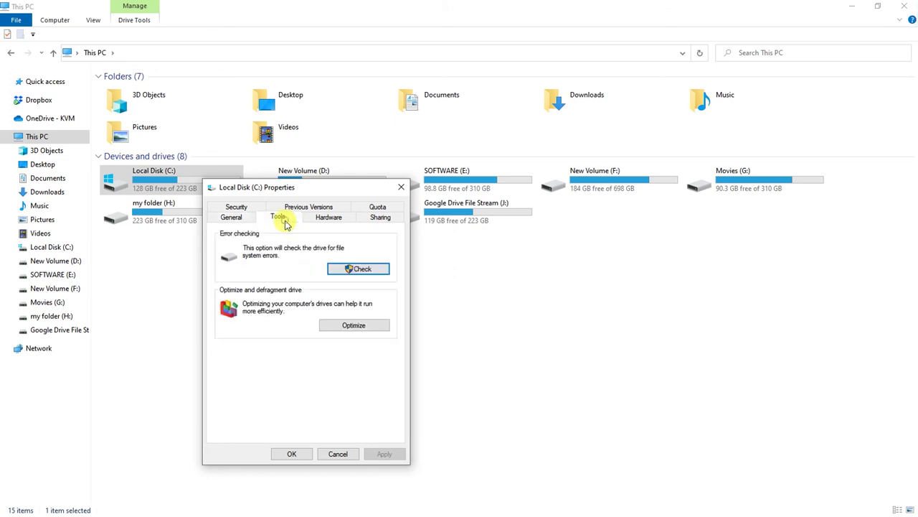
{"action": "left_click", "coordinate": [359, 328]}
{"action": "left_click", "coordinate": [619, 282]}
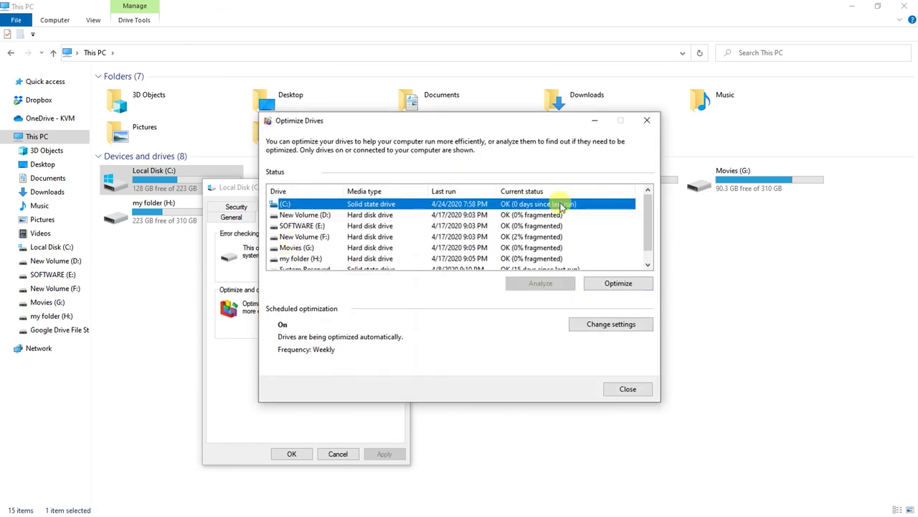
{"action": "left_click", "coordinate": [628, 389]}
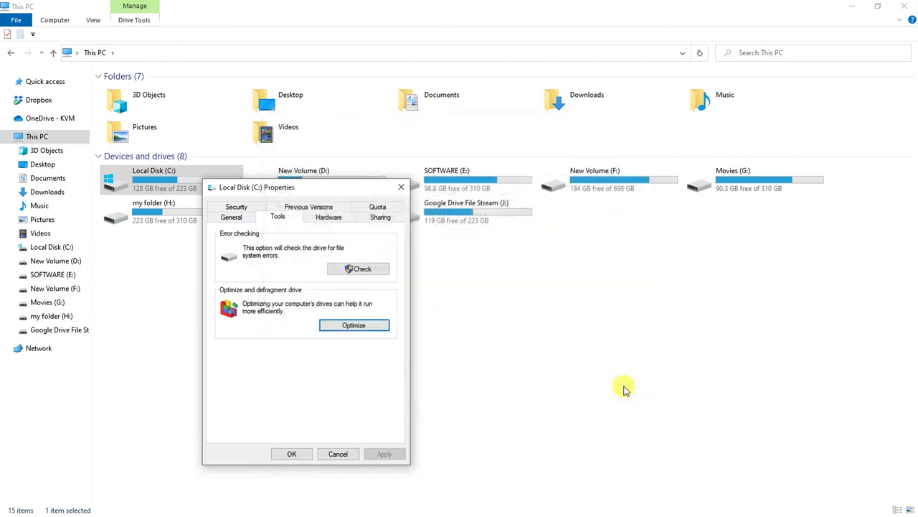